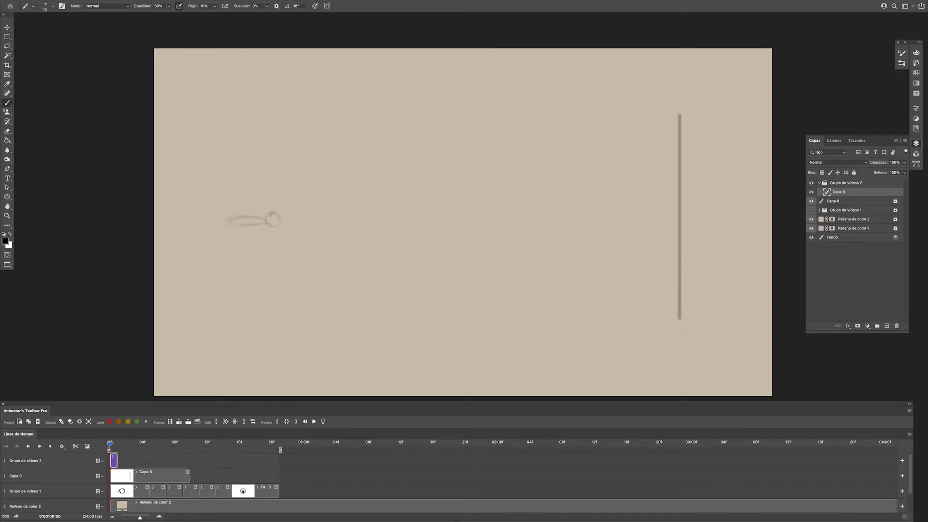
Step: Sketch the flying character's snout, eye and ears in the first frame, setting the brush opacity to 60%
{"action": "left_click_drag", "start_coordinate": [282, 221], "coordinate": [292, 216]}
{"action": "right_click", "coordinate": [281, 219]}
{"action": "left_click", "coordinate": [288, 232]}
{"action": "key", "text": "6"}
{"action": "scroll", "coordinate": [285, 229], "scroll_direction": "up", "scroll_amount": 2}
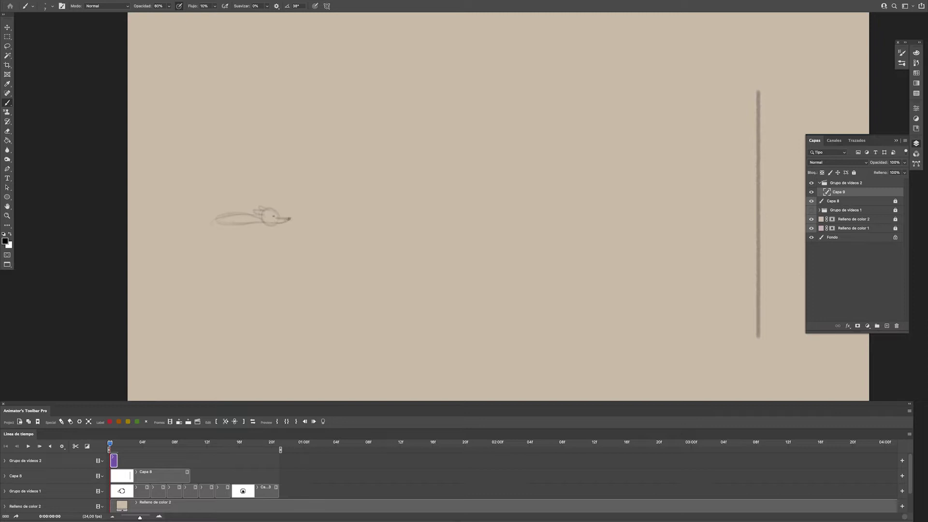
Step: Draw the character's trailing legs, feet and arms in the first frame with a larger brush
{"action": "mouse_move", "coordinate": [231, 224]}
{"action": "left_mouse_down"}
{"action": "mouse_move", "coordinate": [266, 221]}
{"action": "mouse_move", "coordinate": [186, 220]}
{"action": "left_mouse_up"}
{"action": "right_click", "coordinate": [301, 223]}
{"action": "left_click", "coordinate": [342, 247]}
{"action": "left_click_drag", "start_coordinate": [208, 224], "coordinate": [163, 226]}
{"action": "mouse_move", "coordinate": [176, 219]}
{"action": "left_mouse_down"}
{"action": "mouse_move", "coordinate": [185, 216]}
{"action": "mouse_move", "coordinate": [161, 225]}
{"action": "mouse_move", "coordinate": [286, 223]}
{"action": "left_mouse_up"}
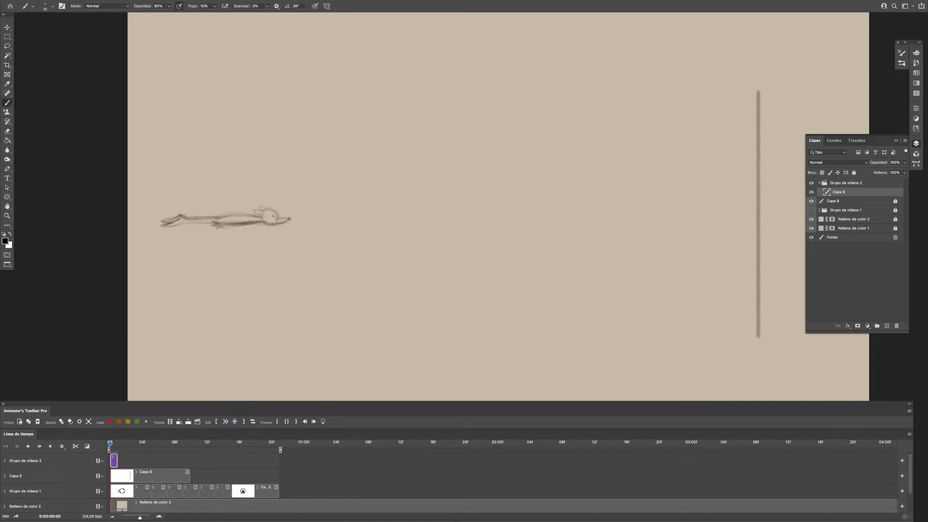
Step: Add a second frame and rough in the character's head, body and legs farther along the flight path
{"action": "left_click", "coordinate": [188, 422]}
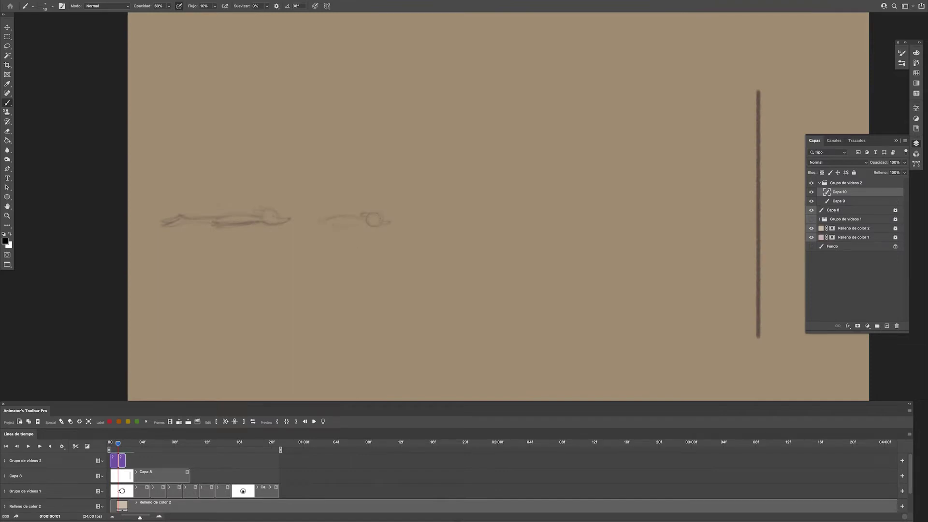
{"action": "key", "text": "F3"}
{"action": "left_click_drag", "start_coordinate": [370, 212], "coordinate": [360, 215]}
{"action": "left_click_drag", "start_coordinate": [117, 444], "coordinate": [118, 444]}
{"action": "mouse_move", "coordinate": [323, 223]}
{"action": "left_mouse_down"}
{"action": "mouse_move", "coordinate": [368, 218]}
{"action": "mouse_move", "coordinate": [255, 229]}
{"action": "left_mouse_up"}
Step: Turn off the onion skin and draw the legs and arm of the second-frame character
{"action": "left_click", "coordinate": [811, 246]}
{"action": "left_click", "coordinate": [323, 422]}
{"action": "mouse_move", "coordinate": [272, 225]}
{"action": "left_mouse_down"}
{"action": "mouse_move", "coordinate": [321, 224]}
{"action": "mouse_move", "coordinate": [251, 225]}
{"action": "mouse_move", "coordinate": [324, 219]}
{"action": "left_mouse_up"}
{"action": "mouse_move", "coordinate": [327, 223]}
{"action": "left_mouse_down"}
{"action": "mouse_move", "coordinate": [321, 229]}
{"action": "mouse_move", "coordinate": [362, 225]}
{"action": "mouse_move", "coordinate": [321, 225]}
{"action": "left_mouse_up"}
Step: Flip between the first and second frames to compare the two flying poses
{"action": "key", "text": "Left"}
{"action": "key", "text": "Right"}
{"action": "key", "text": "Left"}
{"action": "key", "text": "Right"}
{"action": "key", "text": "Left"}
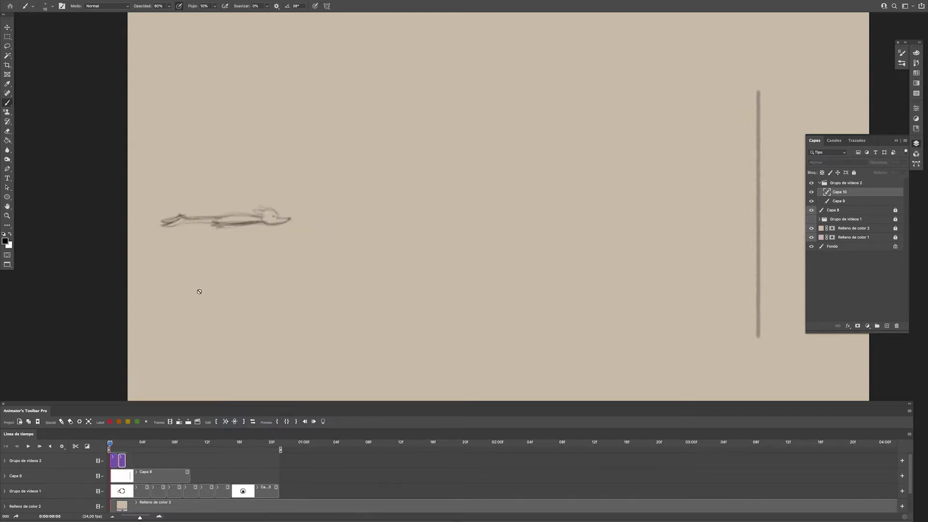
{"action": "key", "text": "Right"}
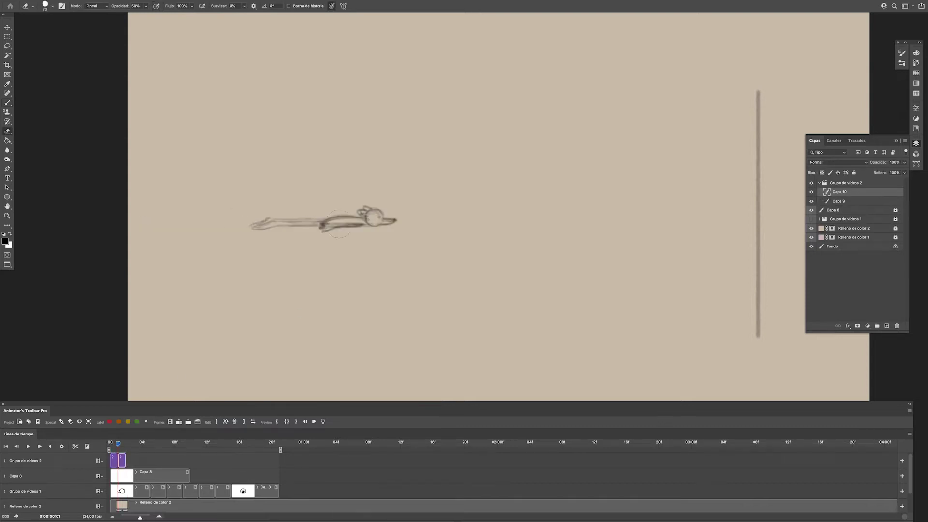
{"action": "key", "text": "Left"}
{"action": "key", "text": "Right"}
Step: Clean up the second frame's body and redraw the arm and hand so they trail slightly farther back
{"action": "key", "text": "e"}
{"action": "key", "text": "b"}
{"action": "left_click_drag", "start_coordinate": [335, 226], "coordinate": [312, 231]}
{"action": "key", "text": "Left"}
{"action": "key", "text": "Right"}
Step: Add a third frame and rough in the character's head and body farther toward the wall line
{"action": "left_click", "coordinate": [179, 422]}
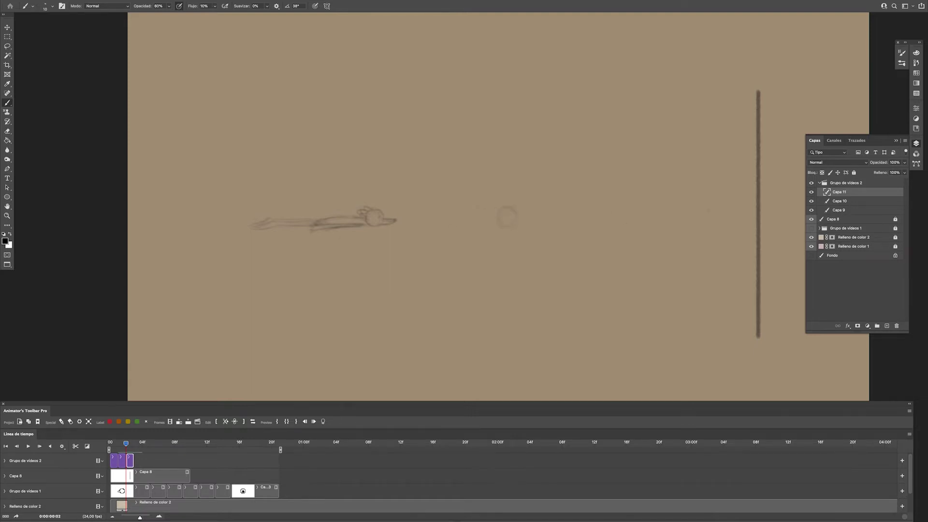
{"action": "left_click_drag", "start_coordinate": [708, 211], "coordinate": [634, 205]}
{"action": "left_click", "coordinate": [134, 463]}
{"action": "mouse_move", "coordinate": [441, 211]}
{"action": "left_mouse_down"}
{"action": "mouse_move", "coordinate": [456, 213]}
{"action": "mouse_move", "coordinate": [412, 203]}
{"action": "mouse_move", "coordinate": [385, 213]}
{"action": "mouse_move", "coordinate": [416, 211]}
{"action": "mouse_move", "coordinate": [382, 217]}
{"action": "mouse_move", "coordinate": [324, 214]}
{"action": "left_mouse_up"}
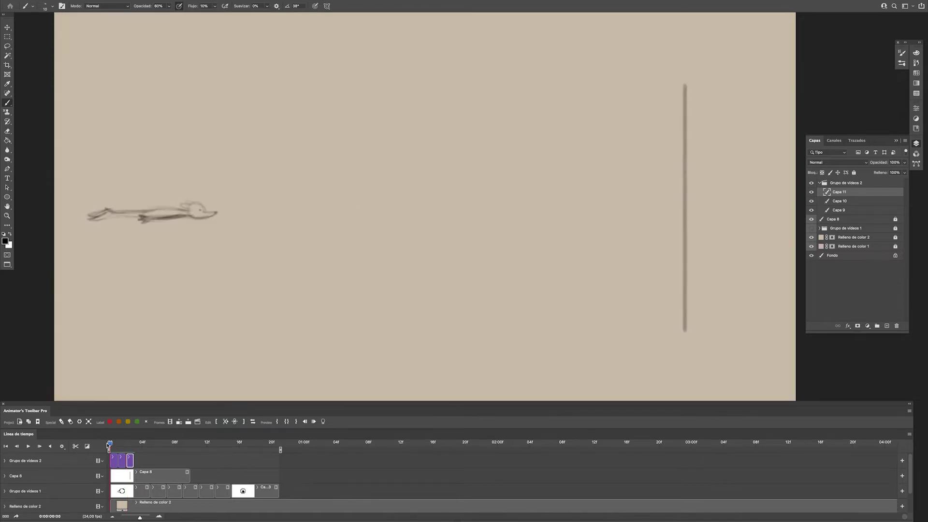
Step: Lasso the sketched figure in the third frame and shift it slightly back, away from the wall line
{"action": "key", "text": "l"}
{"action": "mouse_move", "coordinate": [469, 196]}
{"action": "left_mouse_down"}
{"action": "mouse_move", "coordinate": [463, 227]}
{"action": "mouse_move", "coordinate": [467, 199]}
{"action": "left_mouse_up"}
{"action": "key", "text": "v"}
{"action": "left_click_drag", "start_coordinate": [430, 239], "coordinate": [417, 239]}
{"action": "key", "text": "super+d"}
{"action": "key", "text": "b"}
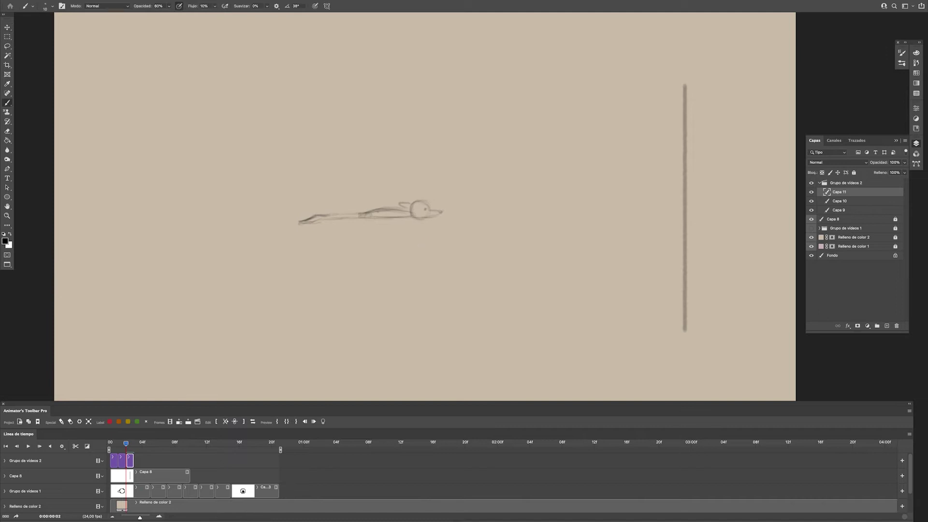
Step: Draw the third-frame character's legs, feet, arm and ears
{"action": "mouse_move", "coordinate": [332, 218]}
{"action": "left_mouse_down"}
{"action": "mouse_move", "coordinate": [379, 208]}
{"action": "mouse_move", "coordinate": [293, 221]}
{"action": "left_mouse_up"}
{"action": "left_click_drag", "start_coordinate": [296, 224], "coordinate": [366, 222]}
{"action": "key", "text": "Left"}
{"action": "key", "text": "Right"}
{"action": "mouse_move", "coordinate": [403, 214]}
{"action": "left_mouse_down"}
{"action": "mouse_move", "coordinate": [370, 217]}
{"action": "mouse_move", "coordinate": [379, 218]}
{"action": "left_mouse_up"}
{"action": "left_click_drag", "start_coordinate": [377, 218], "coordinate": [364, 221]}
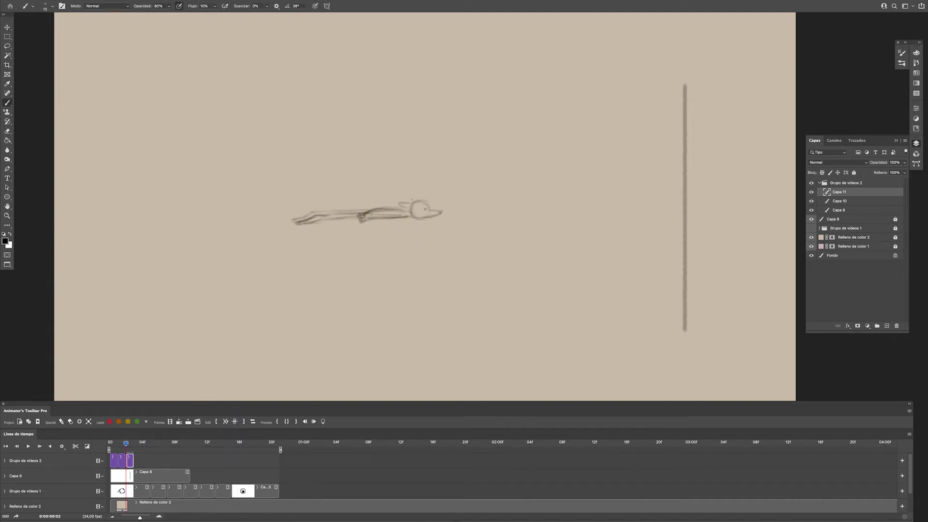
{"action": "left_click_drag", "start_coordinate": [412, 199], "coordinate": [402, 202]}
Step: Add a fourth frame and sketch the character's head and body between the third pose and the wall line
{"action": "key", "text": "F3"}
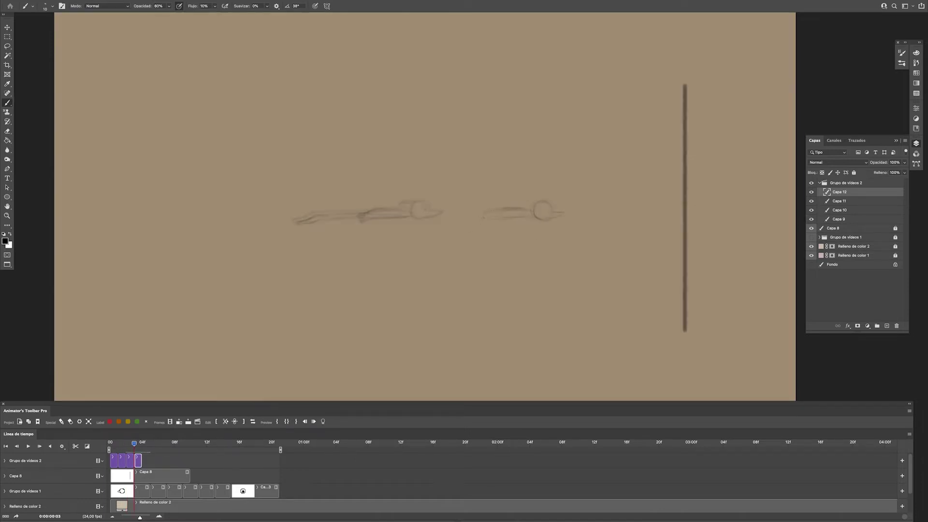
{"action": "left_click", "coordinate": [323, 421]}
{"action": "mouse_move", "coordinate": [552, 217]}
{"action": "left_mouse_down"}
{"action": "mouse_move", "coordinate": [563, 213]}
{"action": "mouse_move", "coordinate": [527, 203]}
{"action": "left_mouse_up"}
{"action": "left_click", "coordinate": [548, 210]}
{"action": "mouse_move", "coordinate": [534, 206]}
{"action": "left_mouse_down"}
{"action": "mouse_move", "coordinate": [491, 218]}
{"action": "mouse_move", "coordinate": [460, 214]}
{"action": "mouse_move", "coordinate": [517, 208]}
{"action": "left_mouse_up"}
{"action": "key", "text": "F5"}
{"action": "left_click", "coordinate": [323, 421]}
{"action": "key", "text": "Left"}
{"action": "key", "text": "Right"}
Step: Draw the legs, arm and ears of the fourth-frame character and step through the frames to check the flight
{"action": "mouse_move", "coordinate": [422, 216]}
{"action": "left_mouse_down"}
{"action": "mouse_move", "coordinate": [440, 208]}
{"action": "mouse_move", "coordinate": [488, 222]}
{"action": "left_mouse_up"}
{"action": "mouse_move", "coordinate": [496, 222]}
{"action": "left_mouse_down"}
{"action": "mouse_move", "coordinate": [564, 214]}
{"action": "mouse_move", "coordinate": [550, 207]}
{"action": "left_mouse_up"}
{"action": "key", "text": "Left"}
{"action": "key", "text": "Right"}
{"action": "left_click_drag", "start_coordinate": [539, 204], "coordinate": [526, 206]}
{"action": "key", "text": "comma"}
{"action": "key", "text": "comma"}
{"action": "key", "text": "comma"}
{"action": "key", "text": "period"}
{"action": "key", "text": "period"}
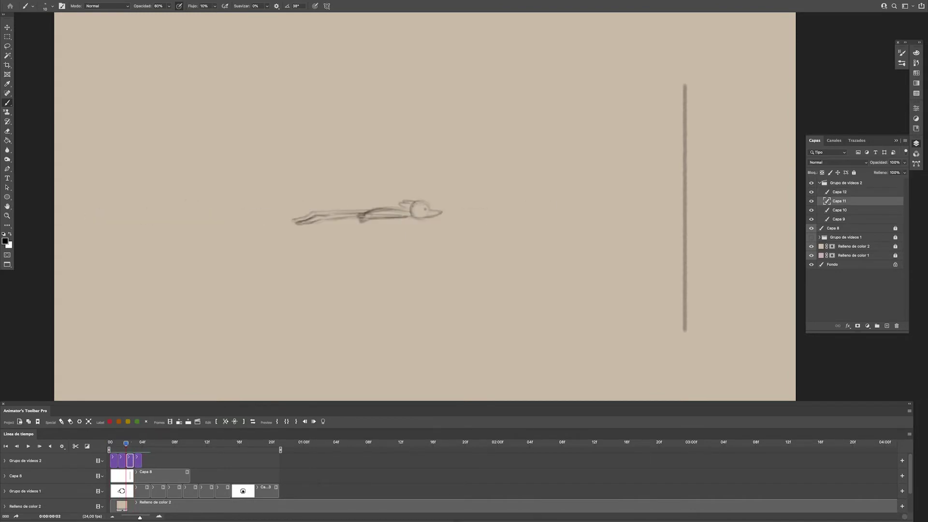
Step: Add a fifth frame and draw the flying character with its nose just short of the wall line
{"action": "left_click", "coordinate": [170, 421]}
{"action": "left_click", "coordinate": [323, 421]}
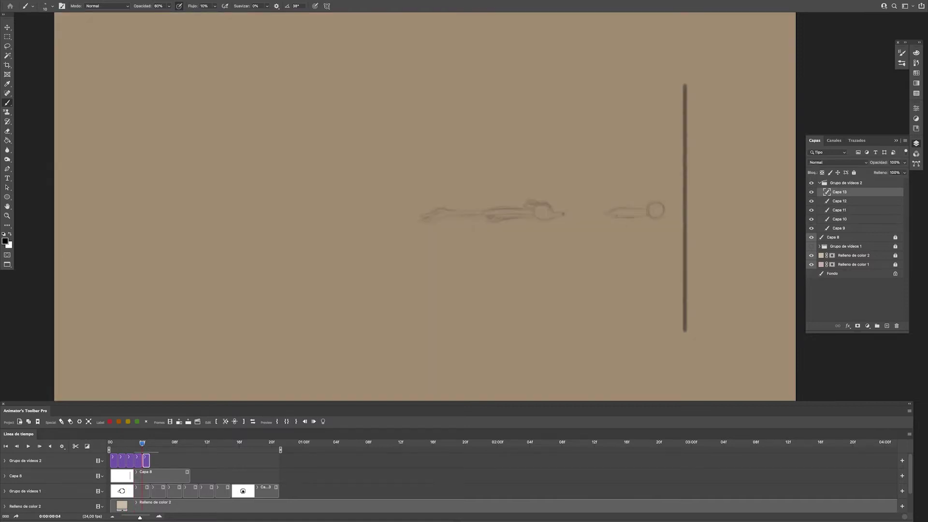
{"action": "mouse_move", "coordinate": [599, 218]}
{"action": "left_mouse_down"}
{"action": "mouse_move", "coordinate": [556, 213]}
{"action": "mouse_move", "coordinate": [542, 221]}
{"action": "left_mouse_up"}
{"action": "left_click_drag", "start_coordinate": [609, 214], "coordinate": [603, 222]}
{"action": "mouse_move", "coordinate": [610, 218]}
{"action": "left_mouse_down"}
{"action": "mouse_move", "coordinate": [646, 216]}
{"action": "mouse_move", "coordinate": [640, 203]}
{"action": "left_mouse_up"}
{"action": "left_click_drag", "start_coordinate": [651, 202], "coordinate": [644, 199]}
{"action": "left_click_drag", "start_coordinate": [664, 212], "coordinate": [676, 213]}
{"action": "key", "text": "super+z"}
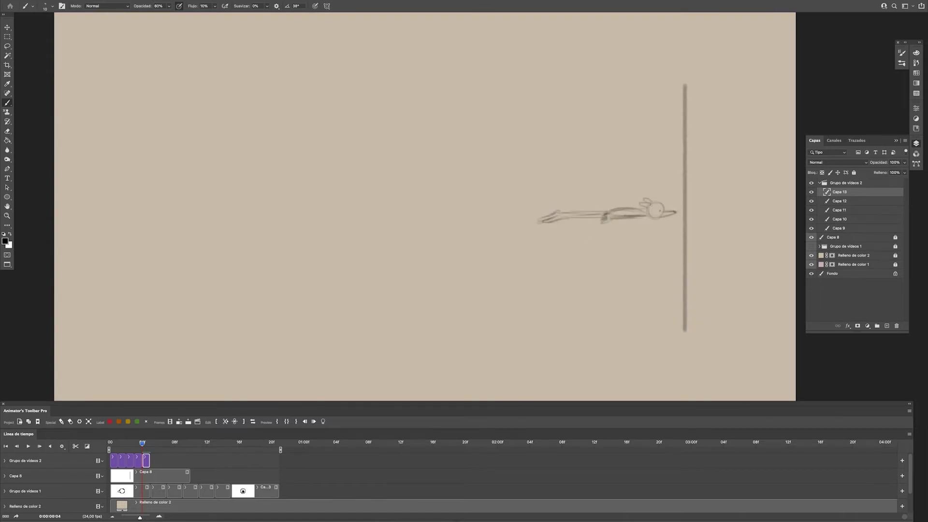
{"action": "left_click", "coordinate": [155, 476]}
{"action": "key", "text": "v"}
{"action": "left_click_drag", "start_coordinate": [684, 263], "coordinate": [752, 263]}
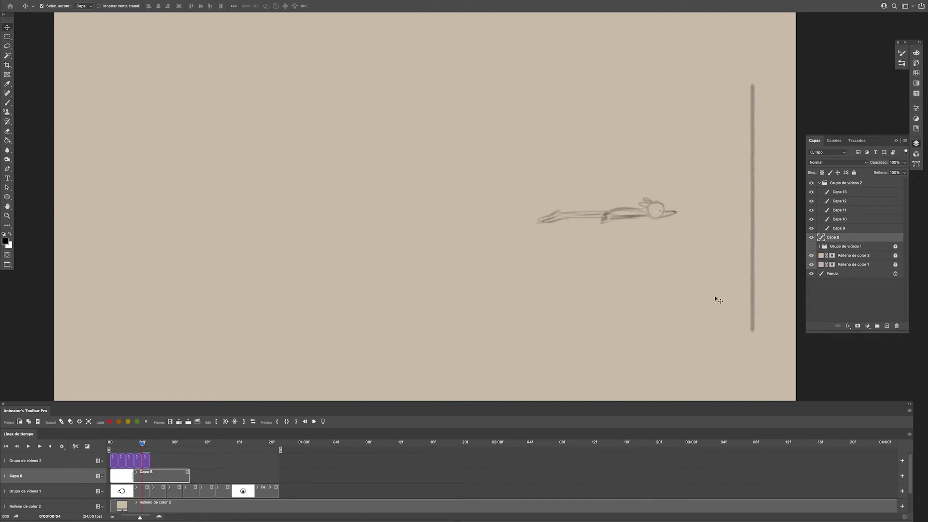
{"action": "key", "text": "super+z"}
Step: Select all five flight clips, shift the drawings away from the wall line and scale them down slightly together
{"action": "left_click", "coordinate": [146, 460]}
{"action": "left_click", "coordinate": [114, 460], "text": "shift"}
{"action": "left_click_drag", "start_coordinate": [639, 219], "coordinate": [564, 219]}
{"action": "mouse_move", "coordinate": [145, 443]}
{"action": "left_mouse_down"}
{"action": "mouse_move", "coordinate": [102, 448]}
{"action": "mouse_move", "coordinate": [141, 448]}
{"action": "left_mouse_up"}
{"action": "key", "text": "super+t"}
{"action": "left_click_drag", "start_coordinate": [603, 229], "coordinate": [537, 226]}
{"action": "left_click_drag", "start_coordinate": [510, 215], "coordinate": [580, 216]}
{"action": "key", "text": "Return"}
Step: Add a sixth frame and draw the character flattened against the wall line, with an arm and leg extending past it
{"action": "mouse_move", "coordinate": [143, 443]}
{"action": "left_mouse_down"}
{"action": "mouse_move", "coordinate": [105, 447]}
{"action": "mouse_move", "coordinate": [142, 444]}
{"action": "left_mouse_up"}
{"action": "left_click", "coordinate": [106, 448]}
{"action": "left_click", "coordinate": [147, 462]}
{"action": "left_click", "coordinate": [179, 422]}
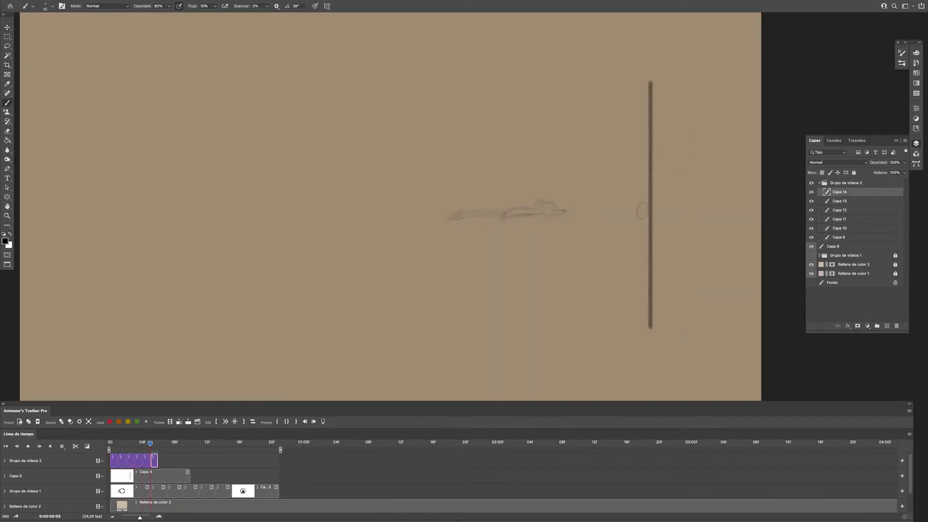
{"action": "mouse_move", "coordinate": [646, 217]}
{"action": "left_mouse_down"}
{"action": "mouse_move", "coordinate": [648, 179]}
{"action": "mouse_move", "coordinate": [639, 220]}
{"action": "mouse_move", "coordinate": [644, 267]}
{"action": "mouse_move", "coordinate": [641, 254]}
{"action": "mouse_move", "coordinate": [646, 261]}
{"action": "mouse_move", "coordinate": [685, 202]}
{"action": "left_mouse_up"}
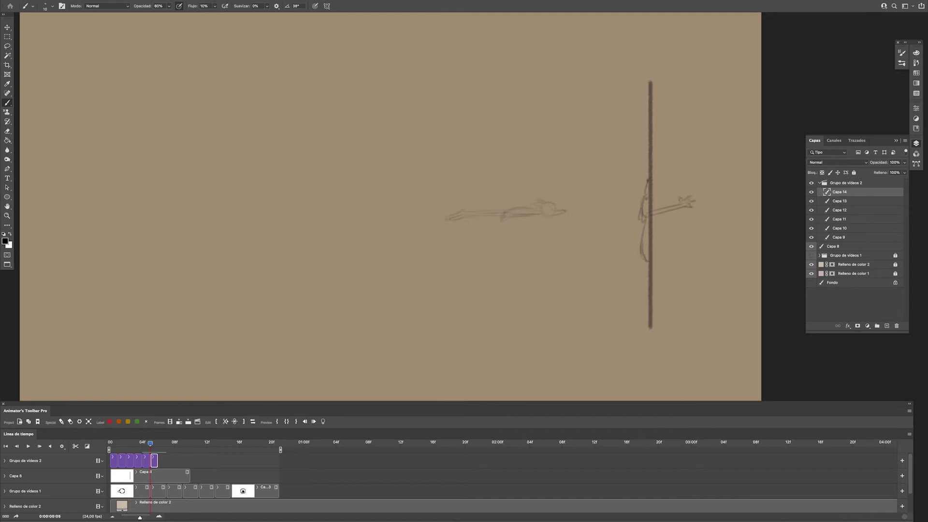
{"action": "left_click_drag", "start_coordinate": [682, 253], "coordinate": [689, 257]}
{"action": "left_click", "coordinate": [323, 421]}
Step: Fade the wall line layer Capa 8 by lowering its fill, then lock the layer
{"action": "left_click", "coordinate": [839, 246]}
{"action": "left_click_drag", "start_coordinate": [903, 172], "coordinate": [885, 172]}
{"action": "left_click", "coordinate": [839, 192]}
{"action": "left_click", "coordinate": [839, 246]}
{"action": "left_click", "coordinate": [854, 172]}
{"action": "left_click", "coordinate": [839, 193]}
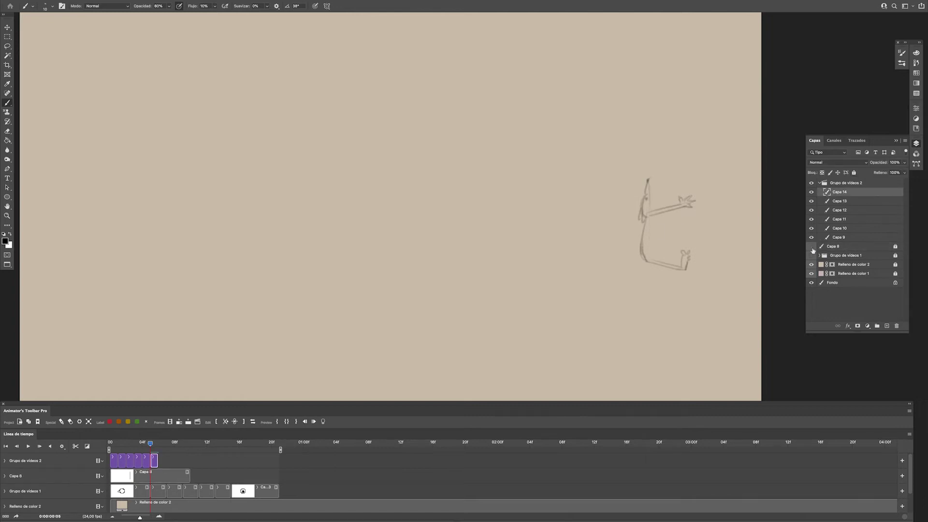
Step: Shorten the work area to 10 frames, extend the impact clip to that point and play the animation
{"action": "left_click_drag", "start_coordinate": [280, 449], "coordinate": [191, 449]}
{"action": "left_click_drag", "start_coordinate": [157, 460], "coordinate": [190, 460]}
{"action": "key", "text": "space"}
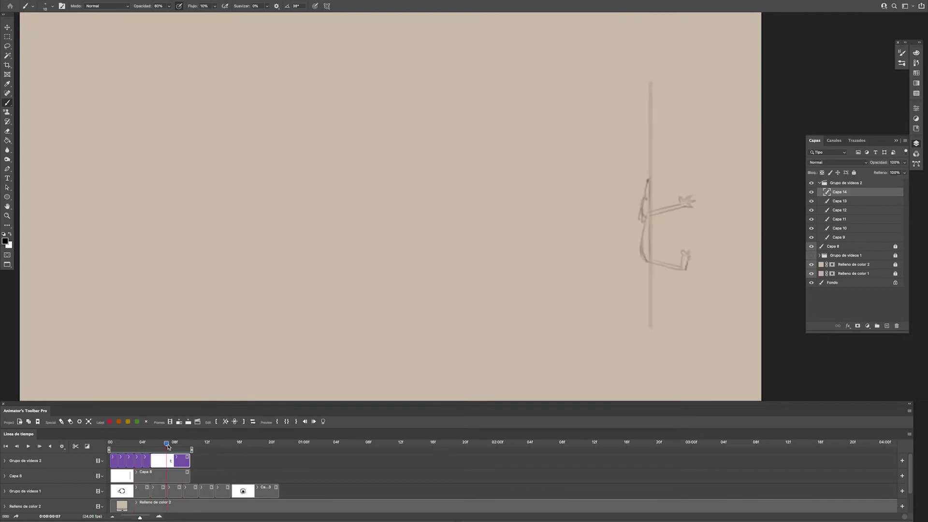
{"action": "key", "text": "space"}
Step: Move the five flight drawings, Capa 9 to Capa 13, slightly closer to the wall line and play the result
{"action": "left_click", "coordinate": [841, 237]}
{"action": "left_click", "coordinate": [841, 201], "text": "shift"}
{"action": "key", "text": "v"}
{"action": "left_click_drag", "start_coordinate": [505, 212], "coordinate": [527, 209]}
{"action": "key", "text": "space"}
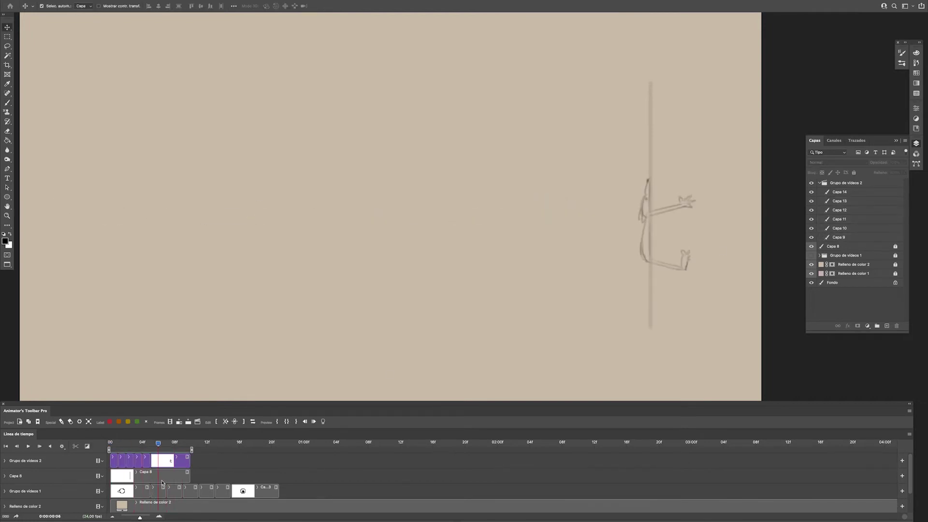
{"action": "key", "text": "space"}
{"action": "left_click", "coordinate": [135, 443]}
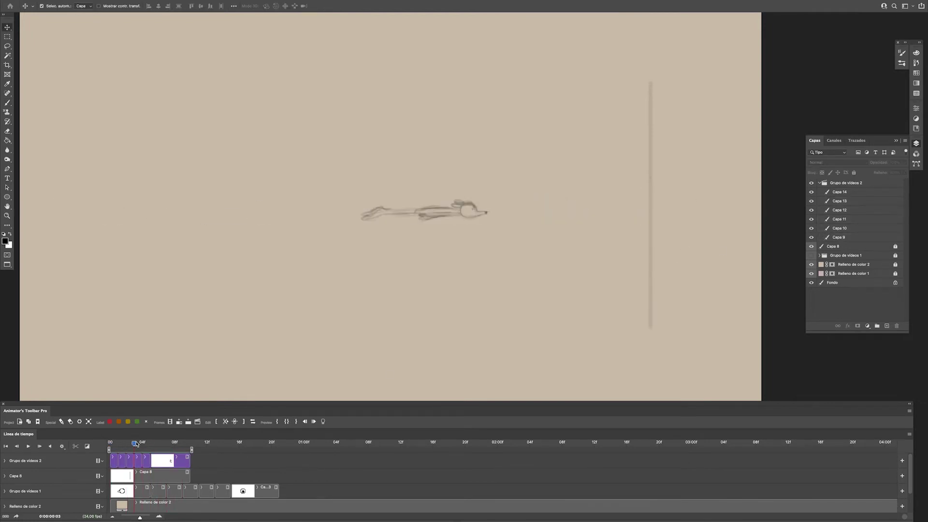
Step: Insert a new frame between the fifth flight pose and the impact pose, label it red and enable onion skin
{"action": "left_click_drag", "start_coordinate": [136, 443], "coordinate": [143, 444]}
{"action": "left_click", "coordinate": [179, 421]}
{"action": "left_click", "coordinate": [110, 422]}
{"action": "left_click", "coordinate": [323, 421]}
{"action": "key", "text": "b"}
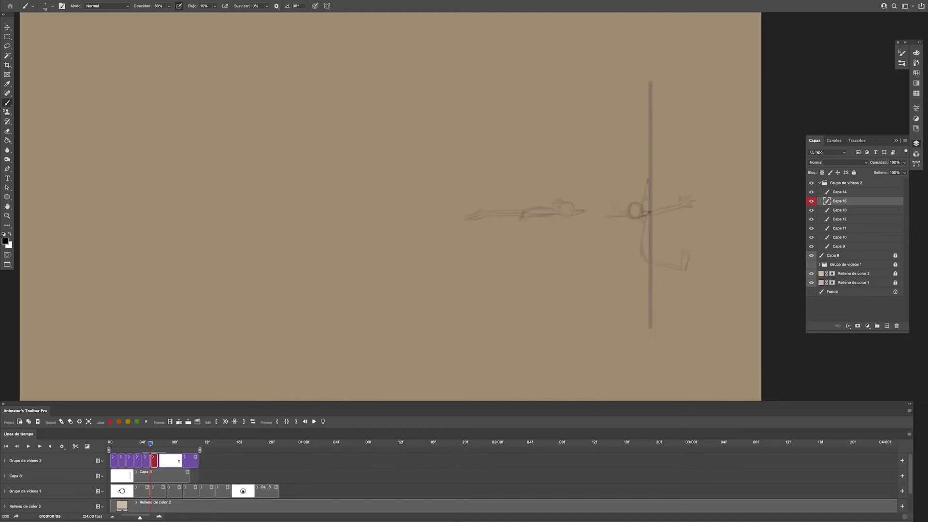
Step: Draw the stretched-out character in the red frame with its nose touching the wall line
{"action": "left_click_drag", "start_coordinate": [627, 209], "coordinate": [575, 216]}
{"action": "left_click_drag", "start_coordinate": [588, 215], "coordinate": [538, 221]}
{"action": "left_click_drag", "start_coordinate": [631, 207], "coordinate": [619, 203]}
{"action": "left_click_drag", "start_coordinate": [624, 215], "coordinate": [584, 220]}
{"action": "left_click_drag", "start_coordinate": [536, 218], "coordinate": [549, 212]}
Step: Extend the Capa 8 wall clip to the end of the impact clip and play the animation
{"action": "left_click_drag", "start_coordinate": [150, 449], "coordinate": [137, 449]}
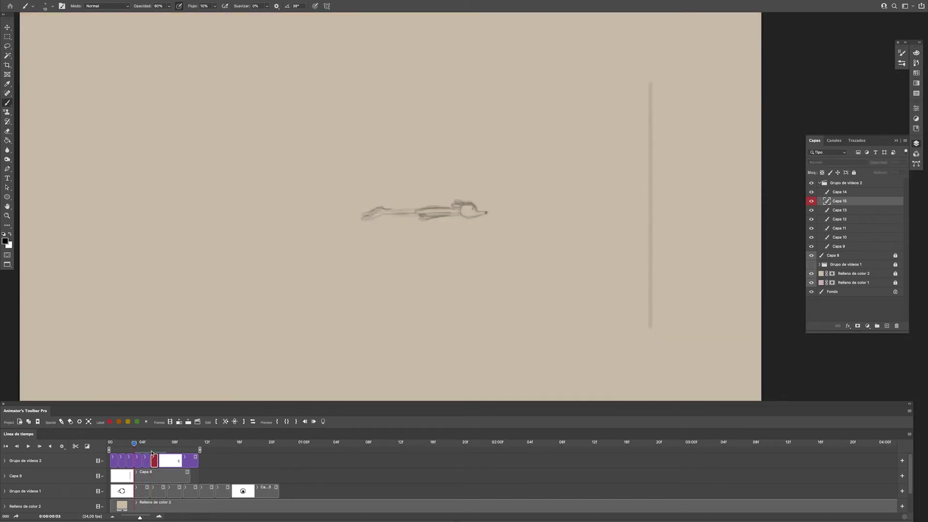
{"action": "key", "text": "space"}
{"action": "key", "text": "space"}
{"action": "left_click_drag", "start_coordinate": [121, 445], "coordinate": [197, 476]}
{"action": "key", "text": "space"}
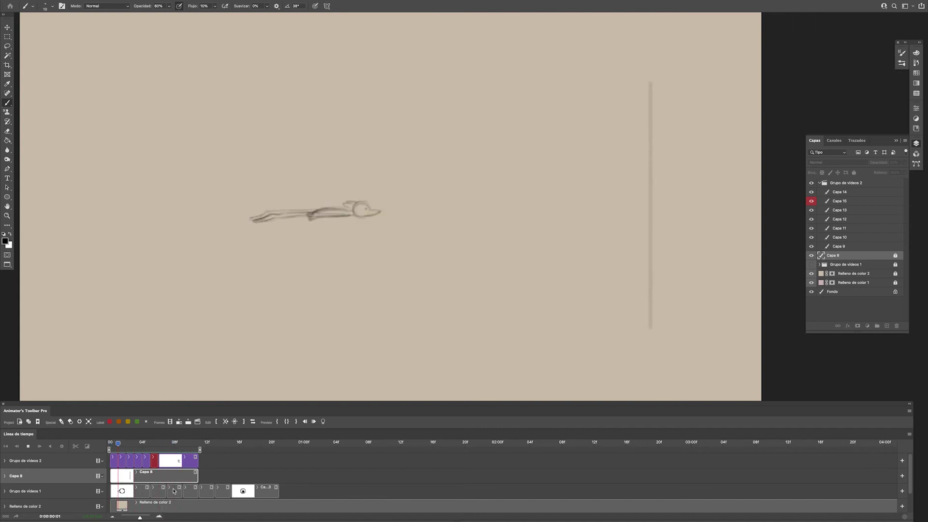
{"action": "key", "text": "space"}
{"action": "left_click", "coordinate": [158, 447]}
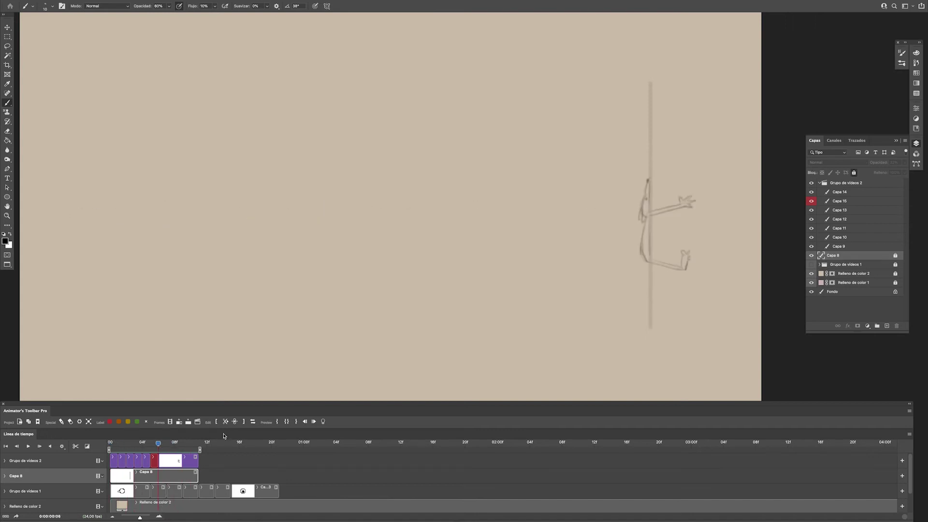
Step: Move the red contact frame out of Grupo de vídeos 2 into a new video group
{"action": "left_click", "coordinate": [151, 443]}
{"action": "left_click", "coordinate": [154, 461]}
{"action": "left_click", "coordinate": [846, 183]}
{"action": "left_click", "coordinate": [198, 421]}
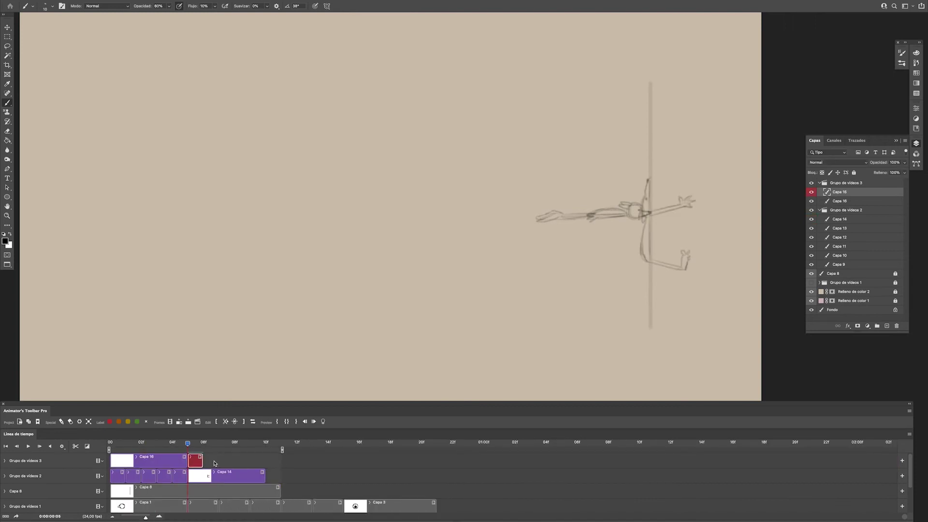
Step: Move Capa 13 into the hidden Grupo de vídeos 3, put a blank frame in its place and enable onion skin
{"action": "left_click", "coordinate": [176, 478]}
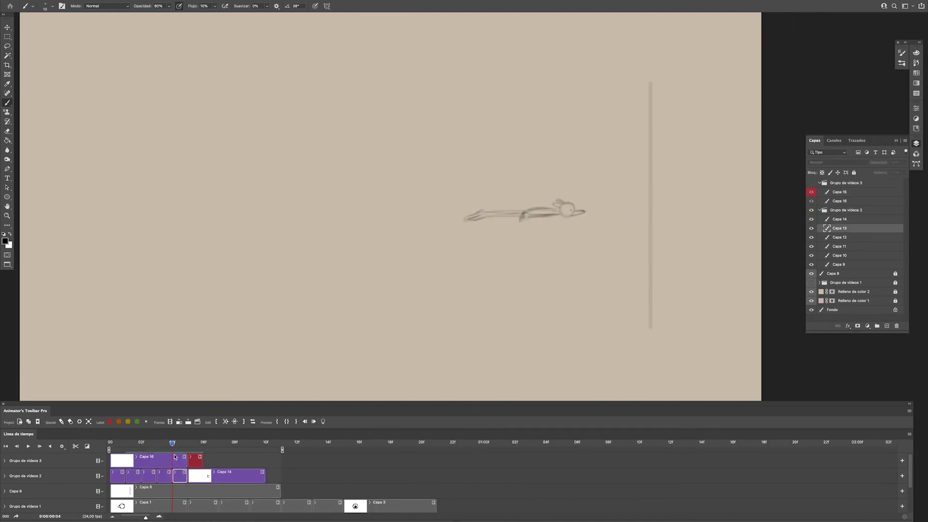
{"action": "left_click", "coordinate": [179, 422]}
{"action": "left_click_drag", "start_coordinate": [188, 456], "coordinate": [187, 456]}
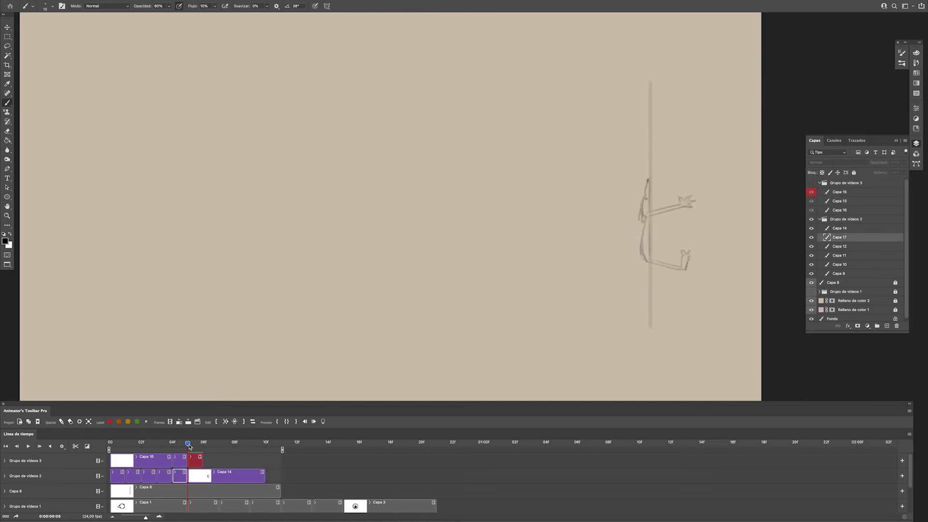
{"action": "left_click", "coordinate": [303, 420]}
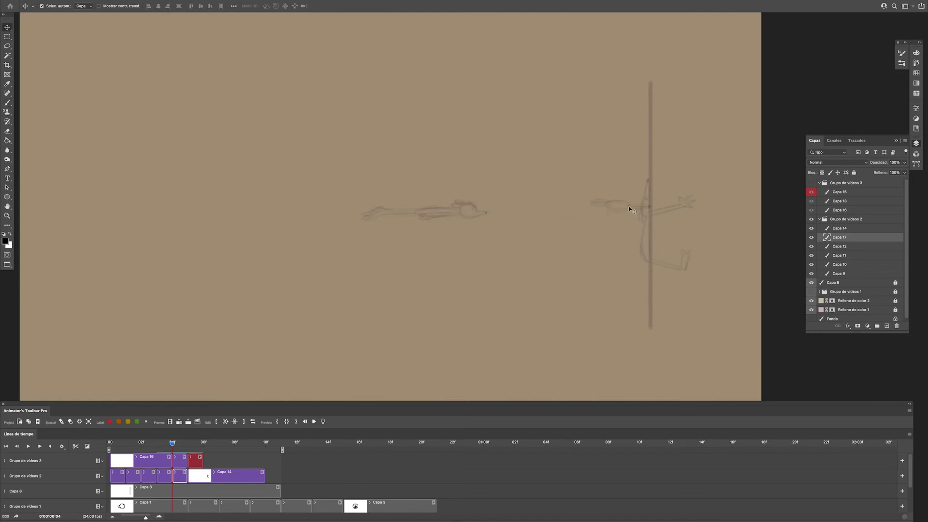
Step: Draw a longer, stretched version of the flying character in the blank frame, reaching the wall line
{"action": "left_click_drag", "start_coordinate": [629, 208], "coordinate": [629, 210]}
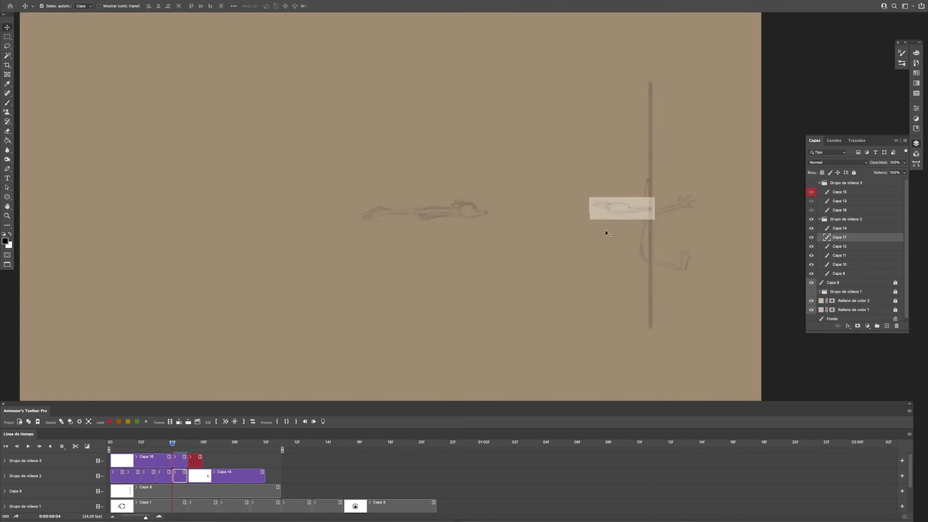
{"action": "key", "text": "b"}
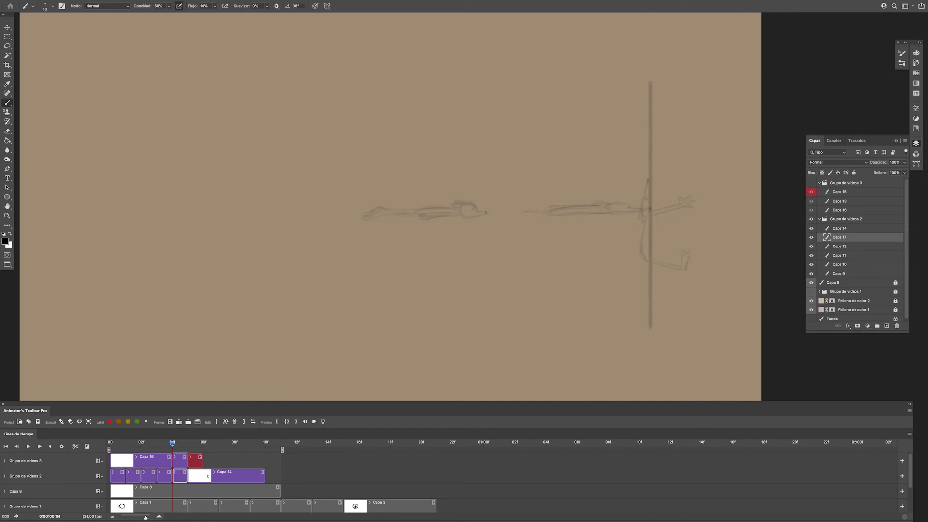
{"action": "mouse_move", "coordinate": [458, 220]}
{"action": "left_mouse_down"}
{"action": "mouse_move", "coordinate": [545, 214]}
{"action": "mouse_move", "coordinate": [485, 212]}
{"action": "left_mouse_up"}
{"action": "left_click_drag", "start_coordinate": [564, 212], "coordinate": [602, 211]}
{"action": "key", "text": "F3"}
{"action": "left_click_drag", "start_coordinate": [591, 207], "coordinate": [651, 211]}
{"action": "left_click_drag", "start_coordinate": [460, 219], "coordinate": [548, 212]}
{"action": "left_click_drag", "start_coordinate": [451, 216], "coordinate": [476, 214]}
Step: Lengthen the flight clips in Grupo de vídeos 2 by one frame each and extend the wall clip to frame 15
{"action": "key", "text": "Left"}
{"action": "key", "text": "Left"}
{"action": "left_click", "coordinate": [117, 475], "text": "shift"}
{"action": "left_click", "coordinate": [179, 421]}
{"action": "left_click_drag", "start_coordinate": [279, 491], "coordinate": [343, 491]}
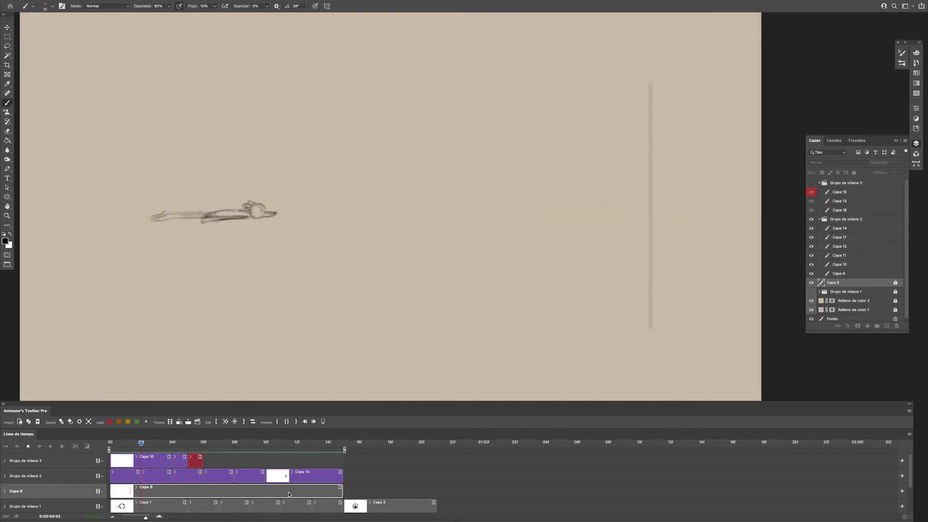
Step: Shorten the selected clips of Grupo de vídeos 2 by one frame each and play the animation
{"action": "left_click", "coordinate": [303, 476]}
{"action": "left_click", "coordinate": [117, 476], "text": "shift"}
{"action": "left_click", "coordinate": [188, 422]}
{"action": "key", "text": "space"}
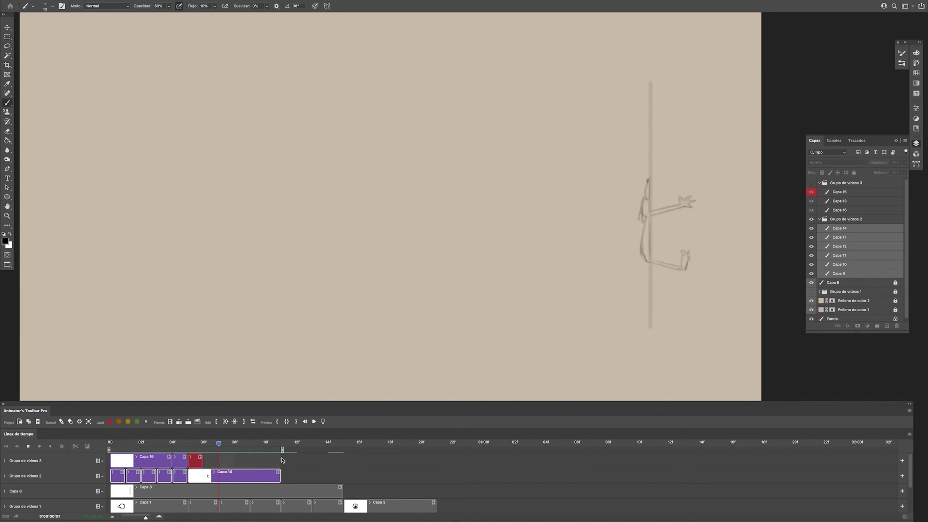
{"action": "left_click", "coordinate": [282, 460]}
{"action": "key", "text": "space"}
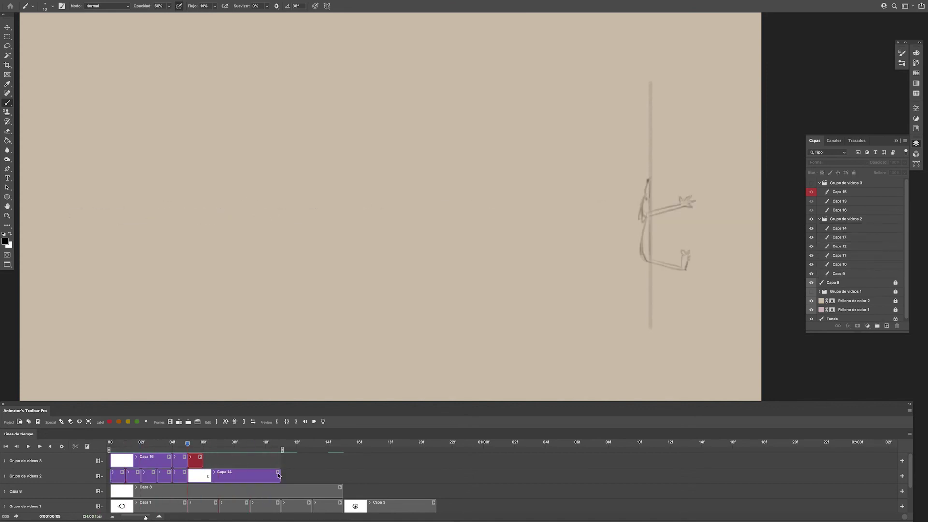
Step: Trim the Capa 14 clip to end at frame 9 and draw the flattened character sagging slightly on the wall in a new frame
{"action": "left_click_drag", "start_coordinate": [279, 476], "coordinate": [250, 475]}
{"action": "key", "text": "F3"}
{"action": "left_click_drag", "start_coordinate": [645, 267], "coordinate": [647, 189]}
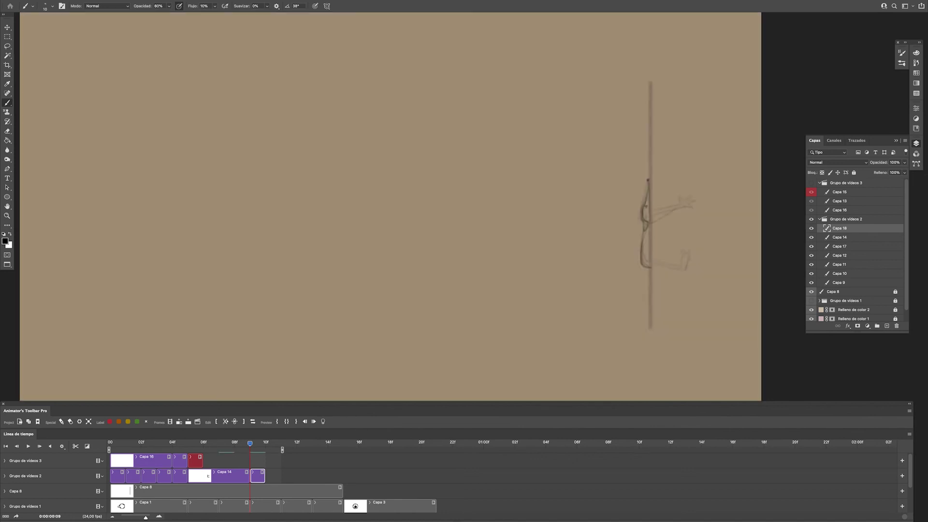
{"action": "left_click_drag", "start_coordinate": [650, 267], "coordinate": [688, 268]}
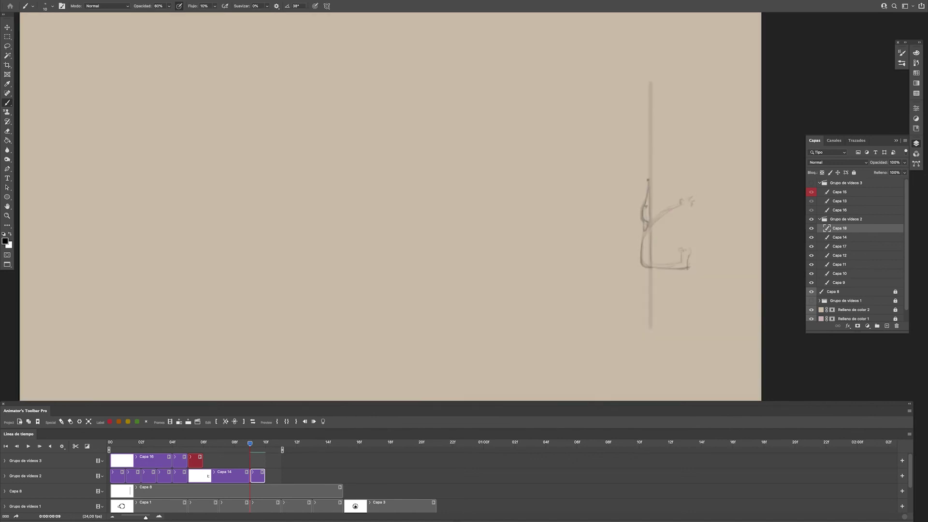
Step: Add another frame and sketch the flattened character slipping lower on the wall, with its arm angled upward and its leg trailing
{"action": "key", "text": "F3"}
{"action": "left_click_drag", "start_coordinate": [649, 198], "coordinate": [645, 280]}
{"action": "left_click_drag", "start_coordinate": [651, 238], "coordinate": [683, 209]}
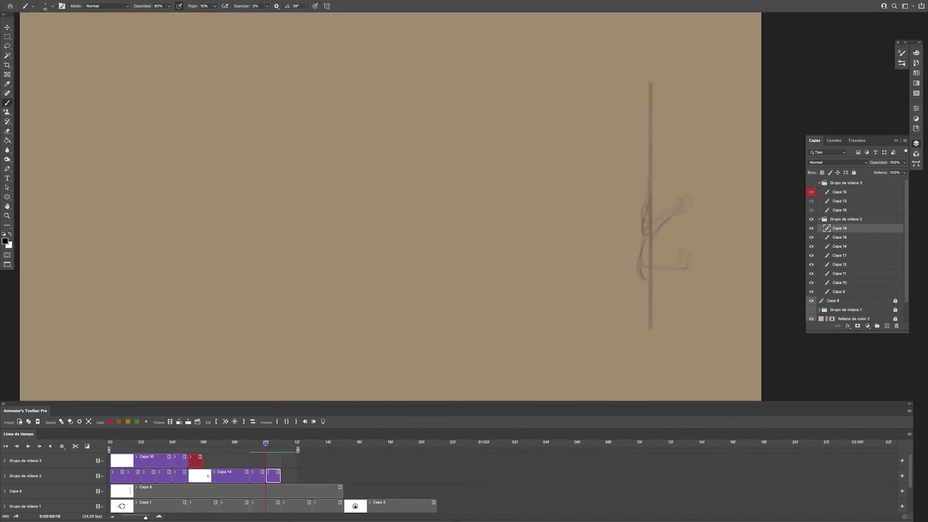
{"action": "left_click_drag", "start_coordinate": [651, 275], "coordinate": [684, 265]}
{"action": "left_click_drag", "start_coordinate": [683, 254], "coordinate": [684, 264]}
{"action": "mouse_move", "coordinate": [679, 212]}
{"action": "left_mouse_down"}
{"action": "mouse_move", "coordinate": [688, 202]}
{"action": "mouse_move", "coordinate": [641, 242]}
{"action": "left_mouse_up"}
Step: Add a third slide frame and draw the character lower still, with its arm and leg both slanting upward from the wall
{"action": "key", "text": "ctrl+shift+alt+n"}
{"action": "mouse_move", "coordinate": [643, 242]}
{"action": "left_mouse_down"}
{"action": "mouse_move", "coordinate": [646, 293]}
{"action": "mouse_move", "coordinate": [681, 207]}
{"action": "left_mouse_up"}
{"action": "left_click_drag", "start_coordinate": [642, 286], "coordinate": [676, 271]}
Step: Extend the three new slide clips in Grupo de vídeos 2 to two frames each and play the animation
{"action": "left_click", "coordinate": [258, 475]}
{"action": "left_click", "coordinate": [288, 476], "text": "shift"}
{"action": "left_click_drag", "start_coordinate": [264, 475], "coordinate": [279, 475]}
{"action": "key", "text": "space"}
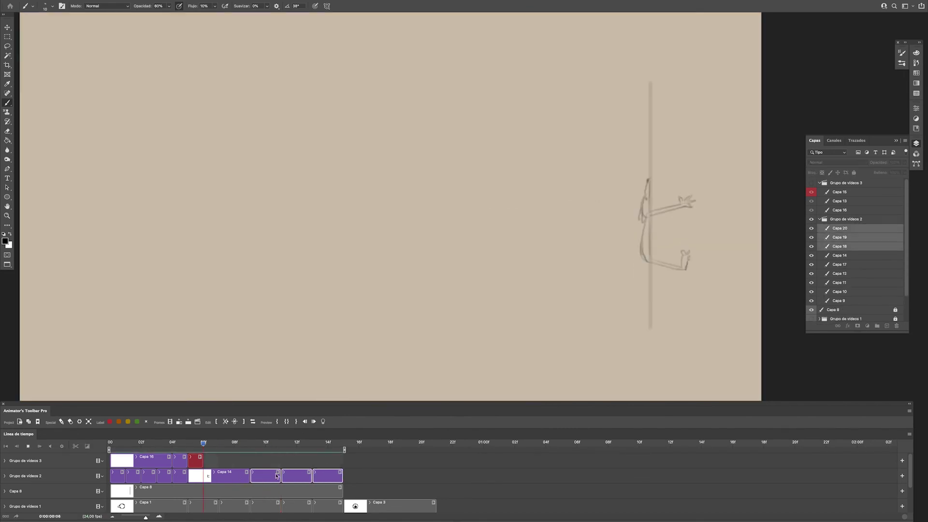
{"action": "key", "text": "space"}
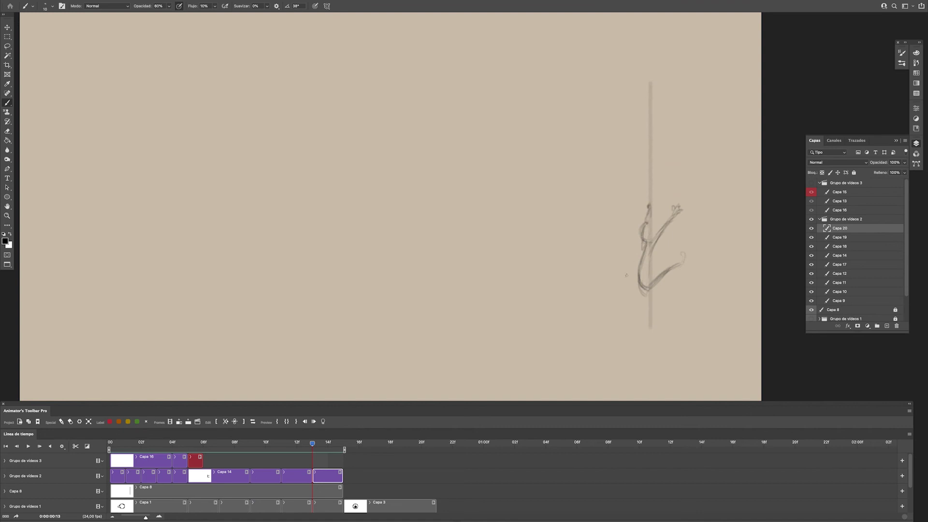
Step: Replay the animation several times and scrub through the last frames to check the impact and the slide down the wall
{"action": "key", "text": "space"}
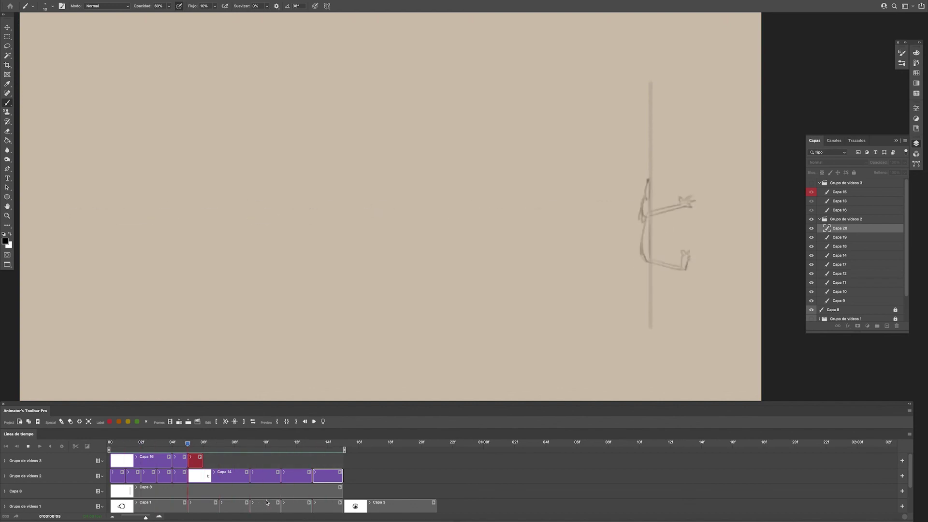
{"action": "key", "text": "space"}
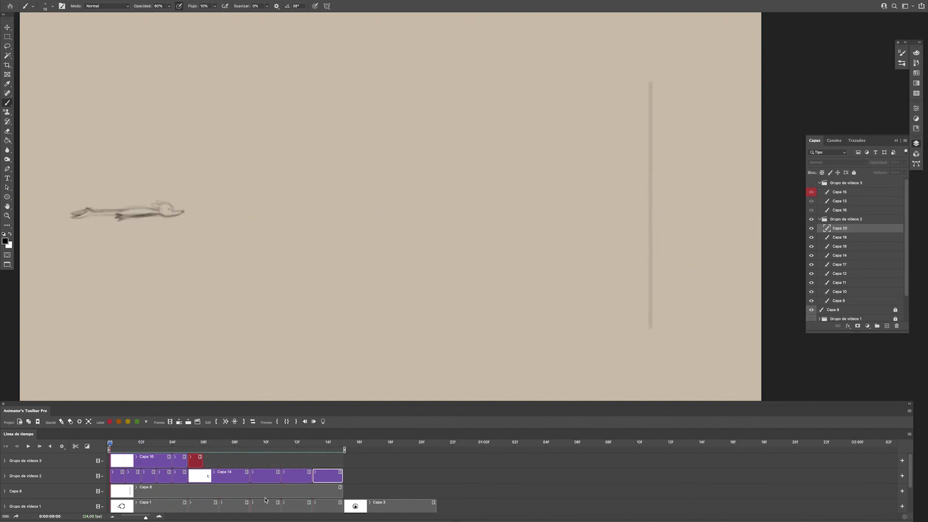
{"action": "key", "text": "space"}
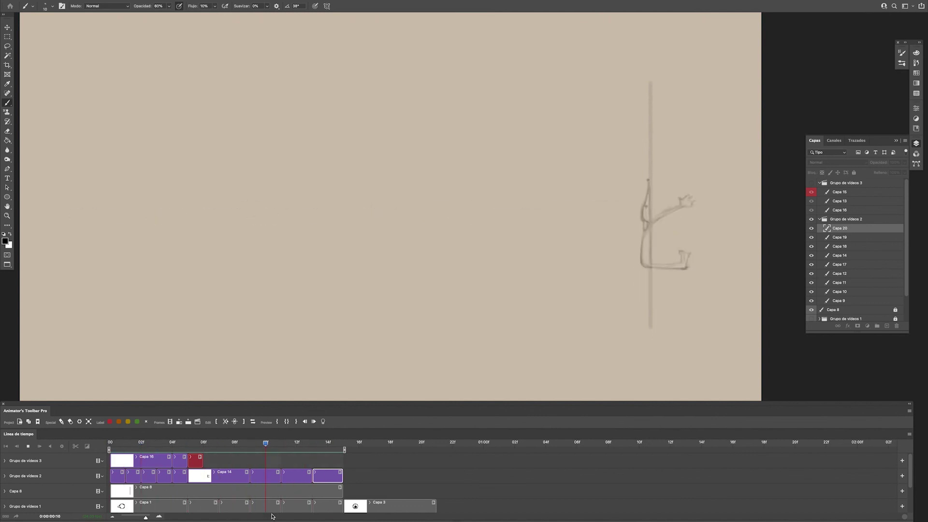
{"action": "key", "text": "space"}
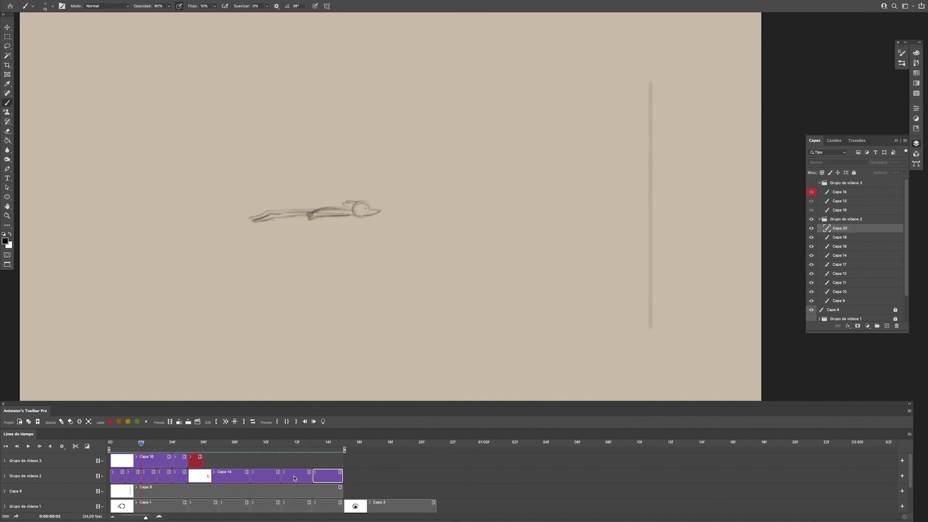
{"action": "left_click", "coordinate": [329, 445]}
{"action": "mouse_move", "coordinate": [329, 445]}
{"action": "left_mouse_down"}
{"action": "mouse_move", "coordinate": [270, 458]}
{"action": "mouse_move", "coordinate": [293, 461]}
{"action": "left_mouse_up"}
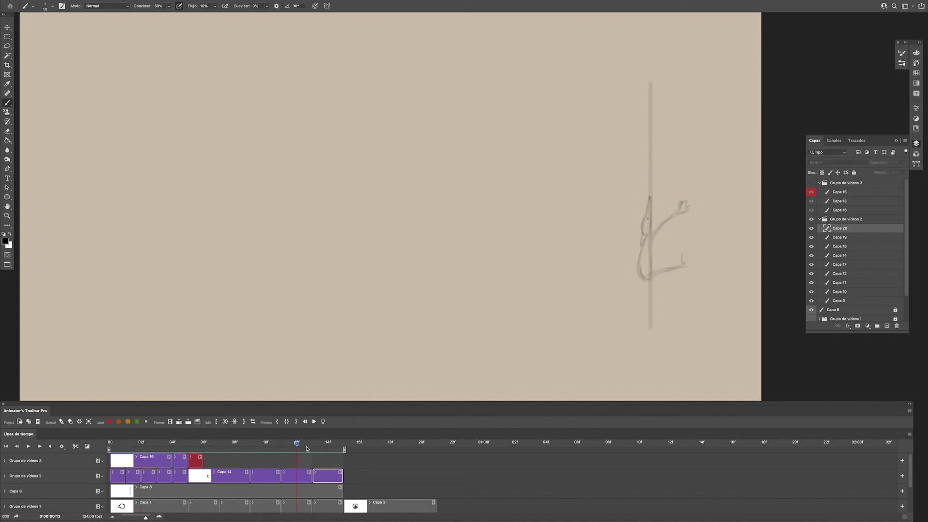
{"action": "left_click", "coordinate": [310, 447]}
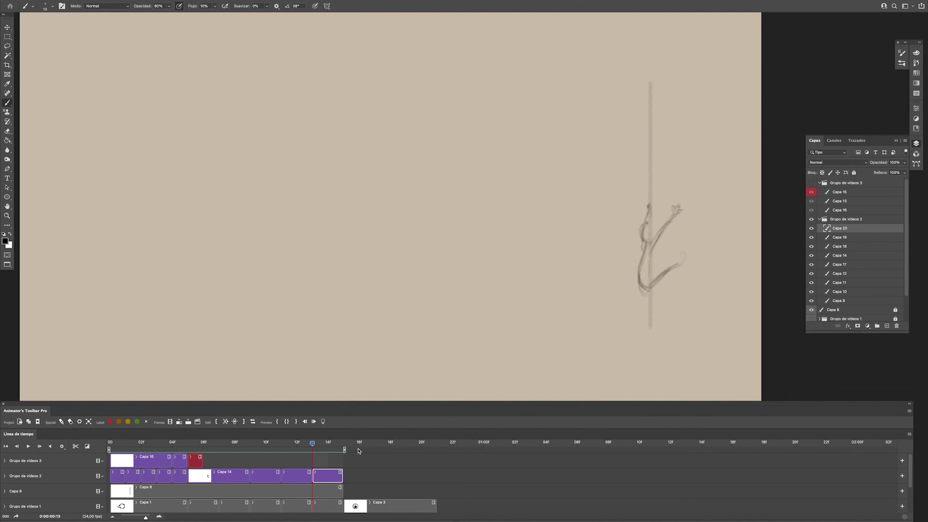
{"action": "key", "text": "space"}
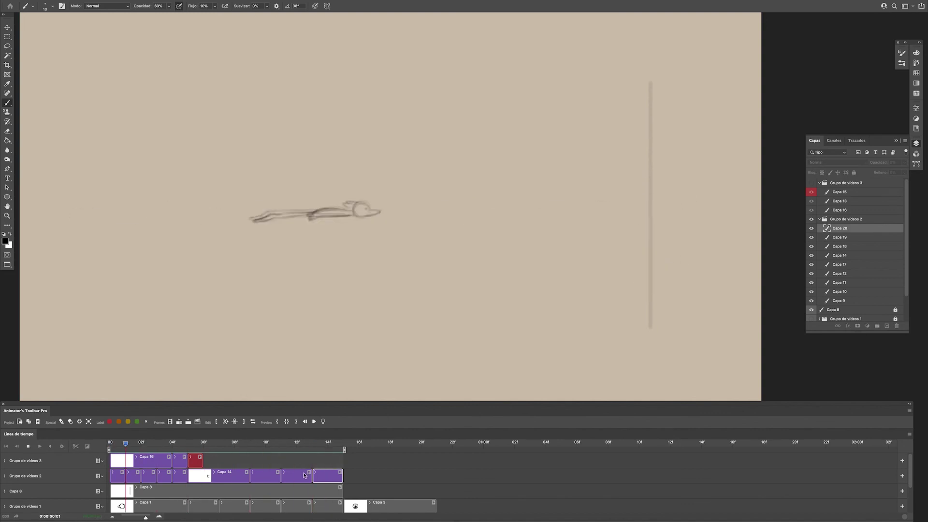
{"action": "key", "text": "space"}
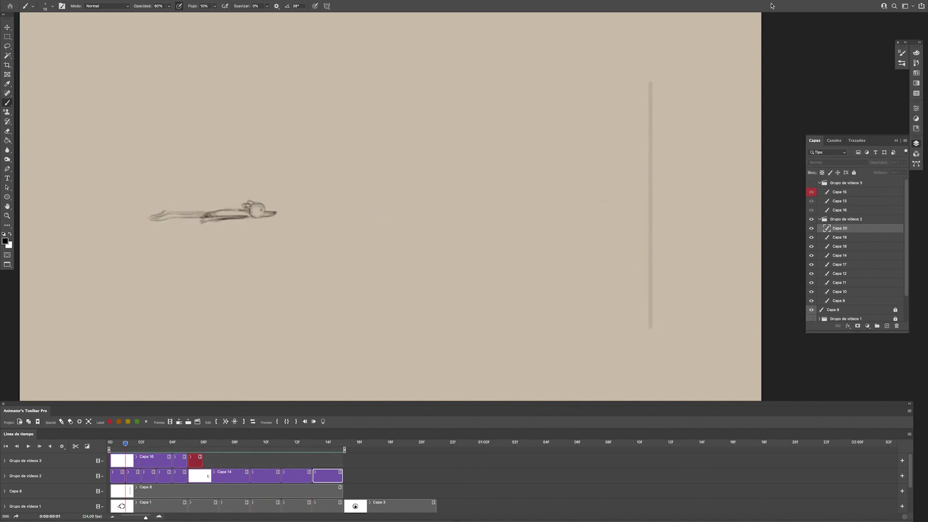
{"action": "mouse_move", "coordinate": [811, 2]}
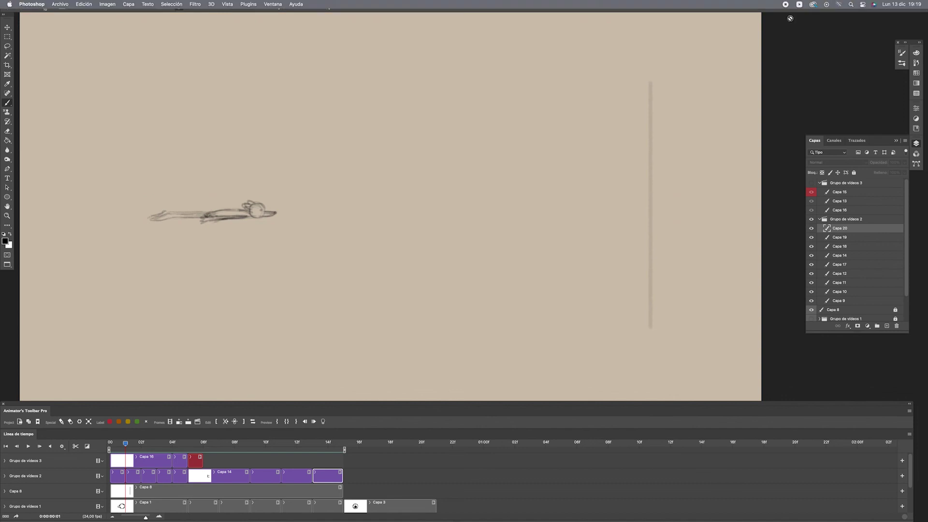